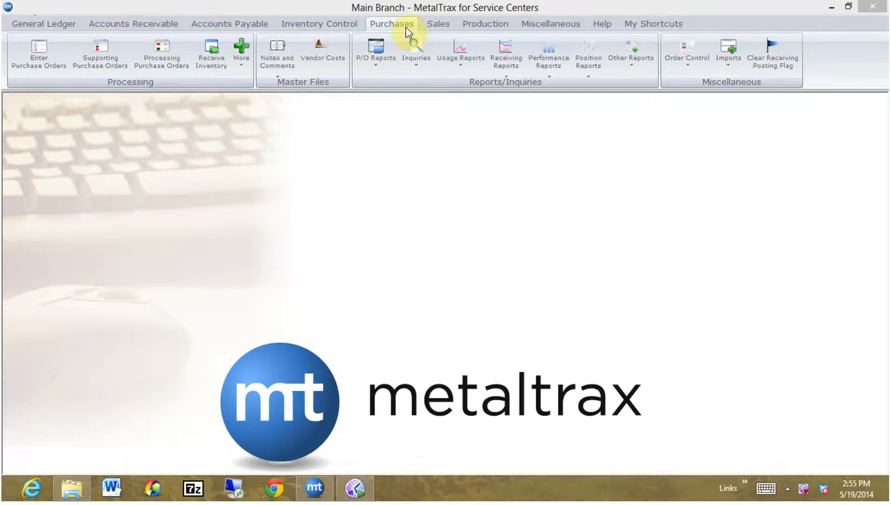
# Start a new inventory receiving for the MAIN warehouse with the next receiving number and the default date.
pyautogui.click(215, 58)
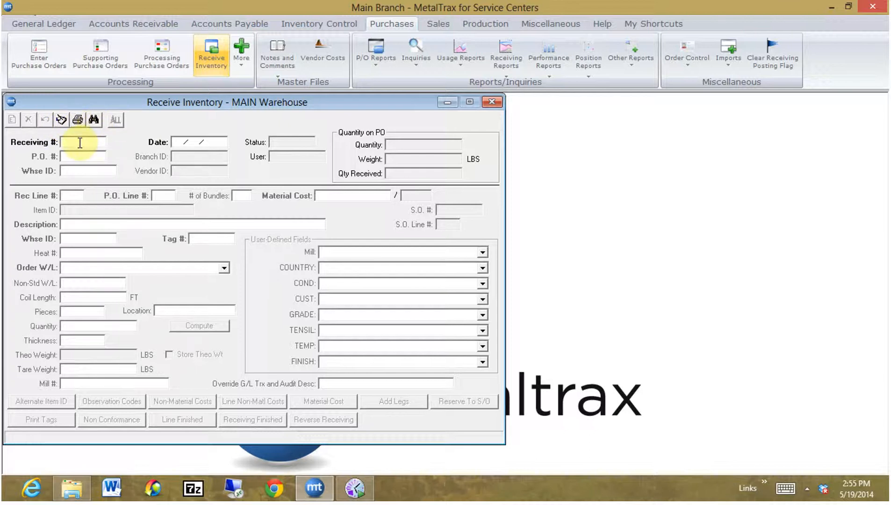
pyautogui.press('Return')
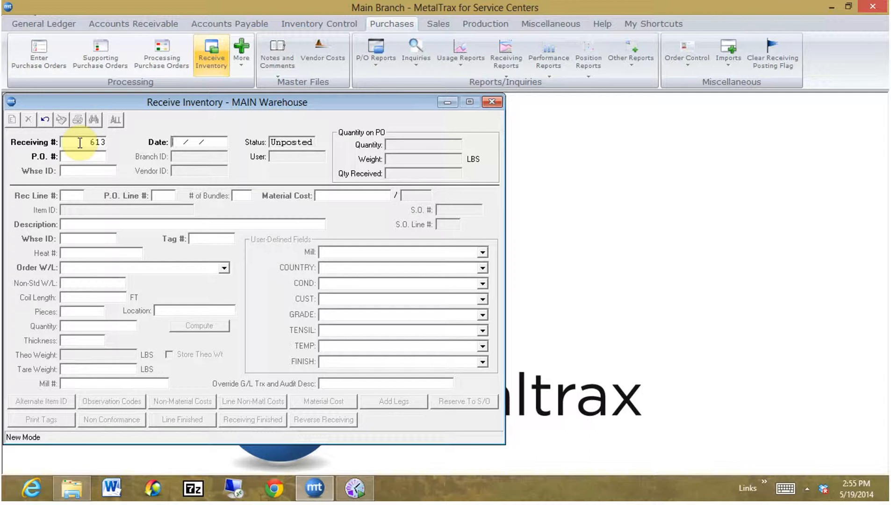
pyautogui.press('Return')
# Look up vendor NUCOR's purchase orders and load the one dated 05/19/2014 into the receiving, keeping warehouse MAIN.
pyautogui.click(93, 121)
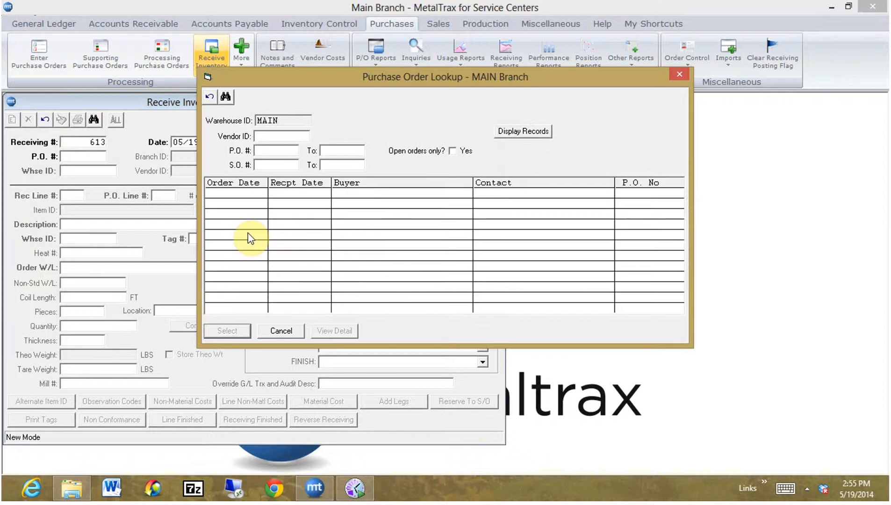
pyautogui.write('NUCOR')
pyautogui.click(513, 126)
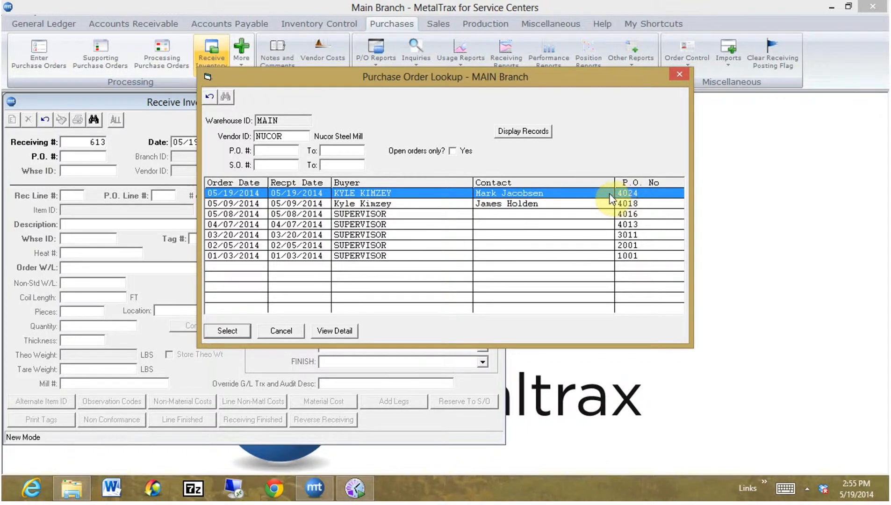
pyautogui.doubleClick(593, 193)
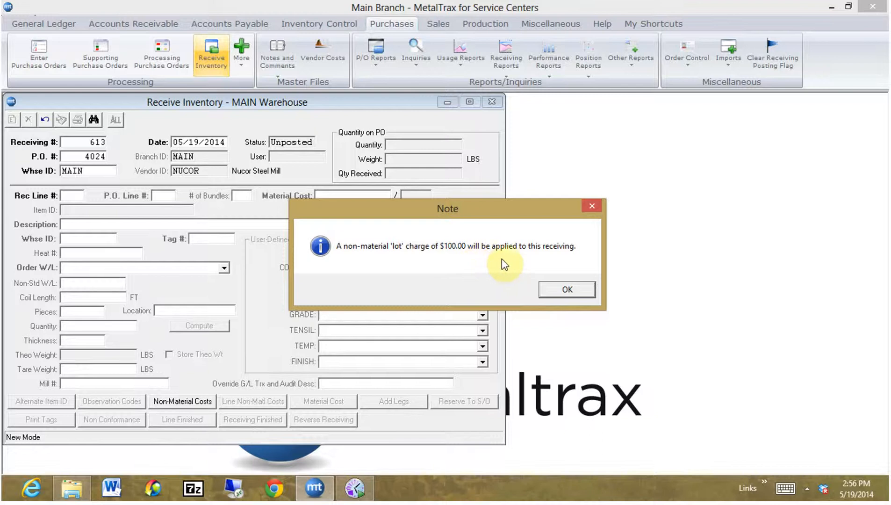
pyautogui.click(566, 294)
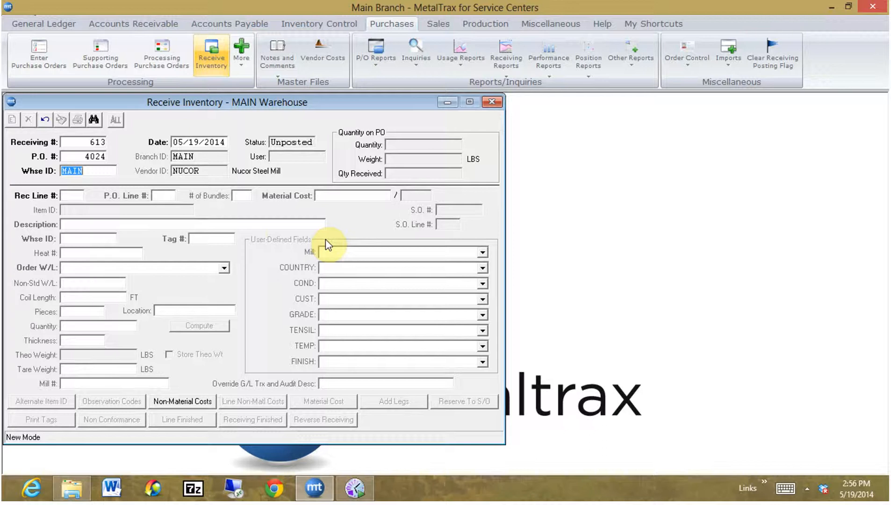
pyautogui.press('Tab')
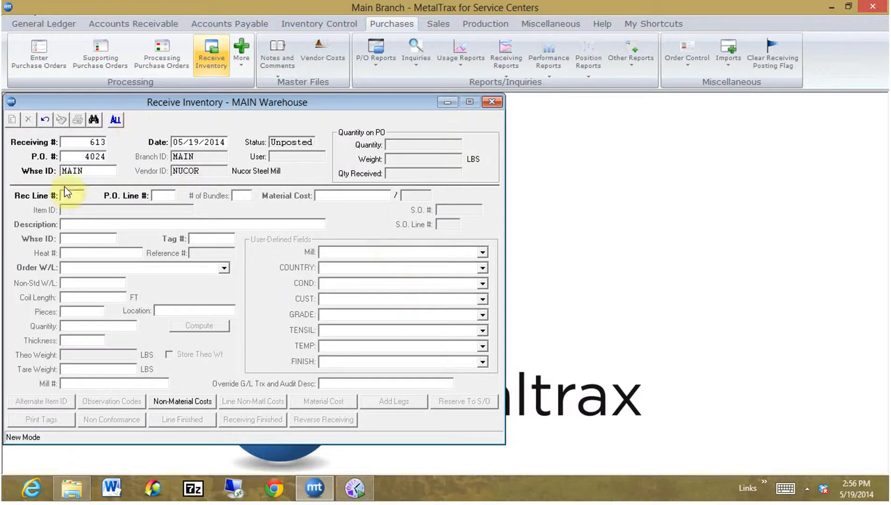
# Create receiving line 1 and link it to purchase order line 1, the PL1-010 plate.
pyautogui.press('Return')
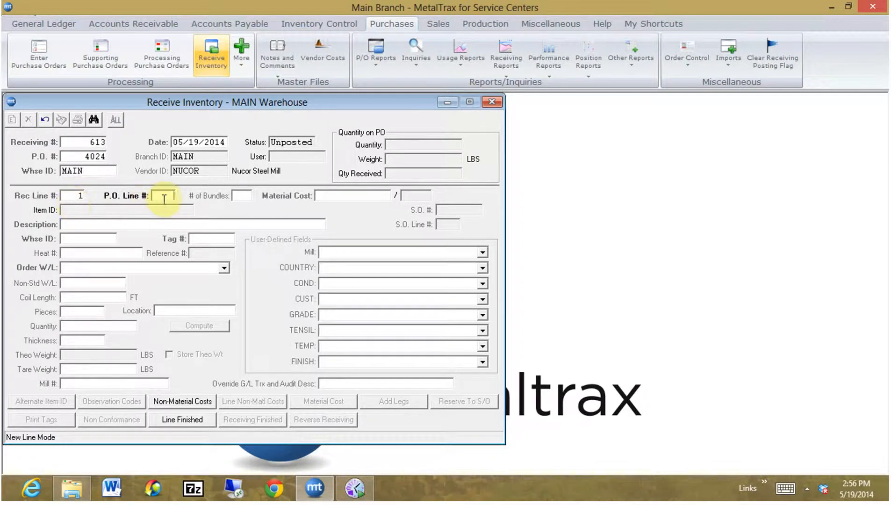
pyautogui.click(94, 120)
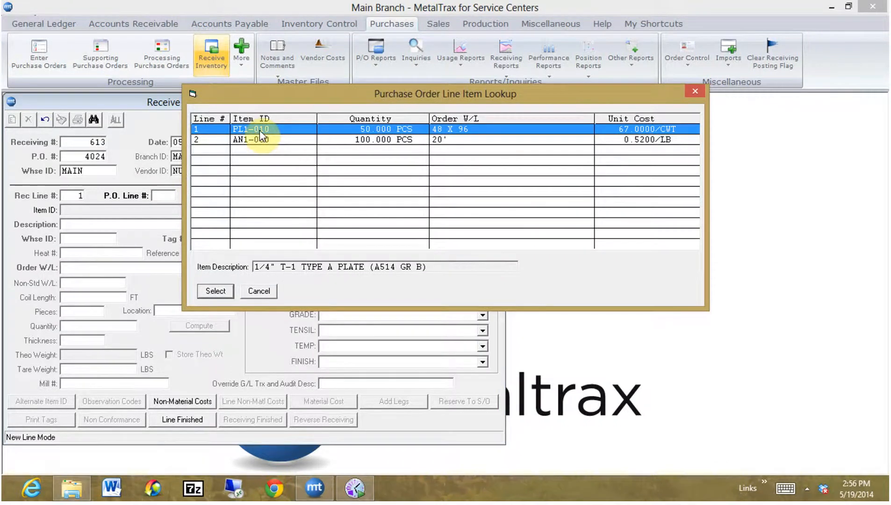
pyautogui.doubleClick(261, 135)
# Accept the line's default bundle count, material cost and description, and assign the next automatic tag number.
pyautogui.press('Tab')
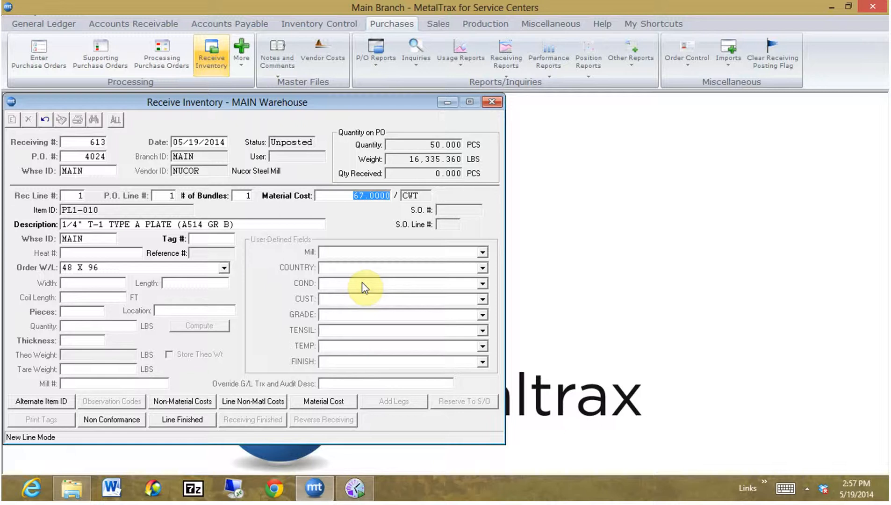
pyautogui.press('Tab')
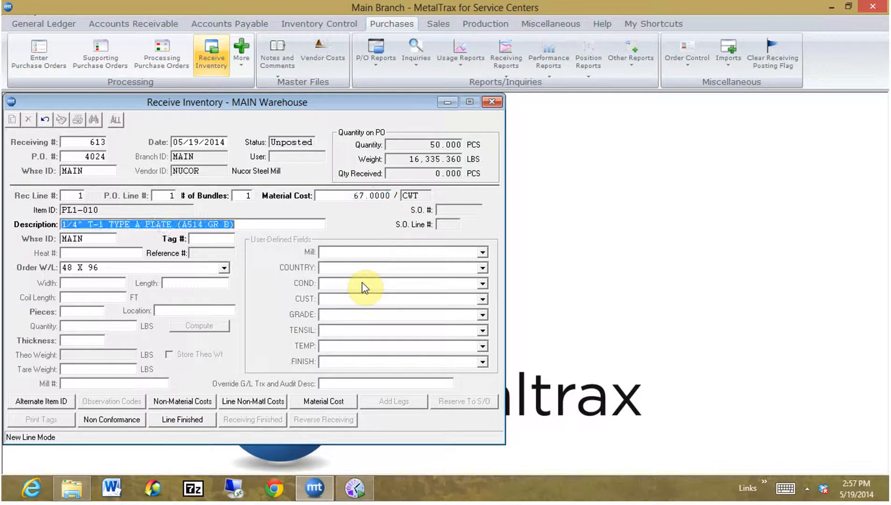
pyautogui.press('Tab')
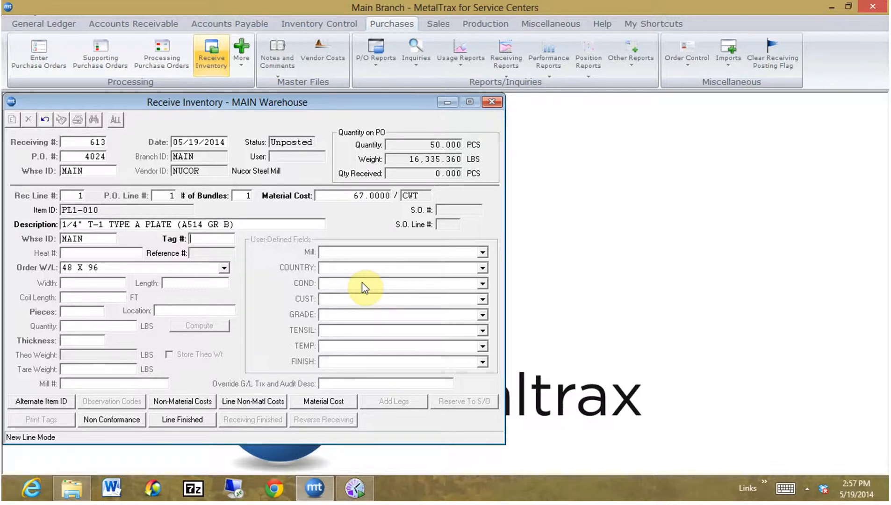
pyautogui.press('Tab')
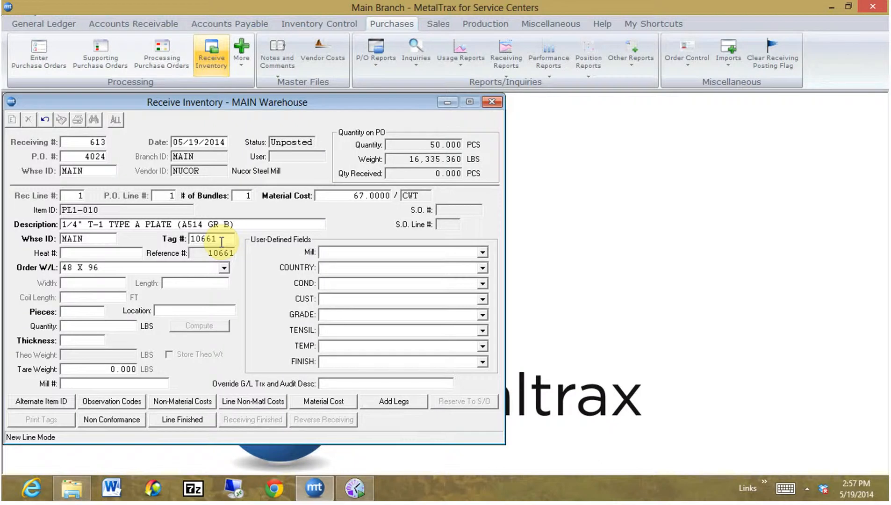
# Enter heat number H-39939 for the plate on receiving line 1.
pyautogui.click(106, 254)
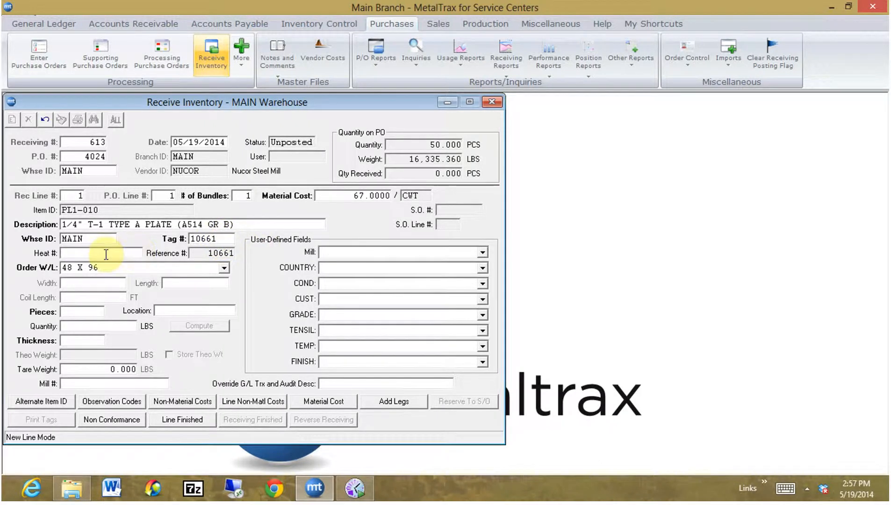
pyautogui.write('H-39939')
pyautogui.press('Tab')
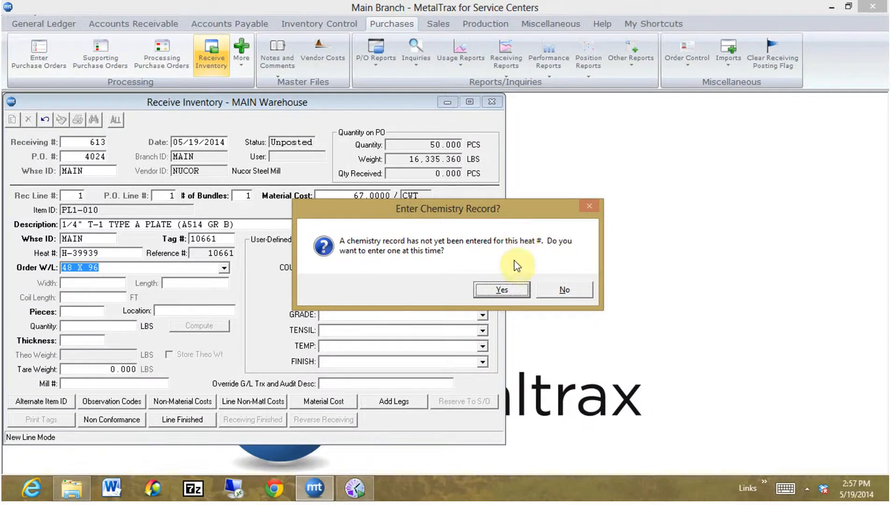
# Fill in a chemistry record for heat H-39939 with carbon = 0.18 and magnesium = 0.16.
pyautogui.click(499, 289)
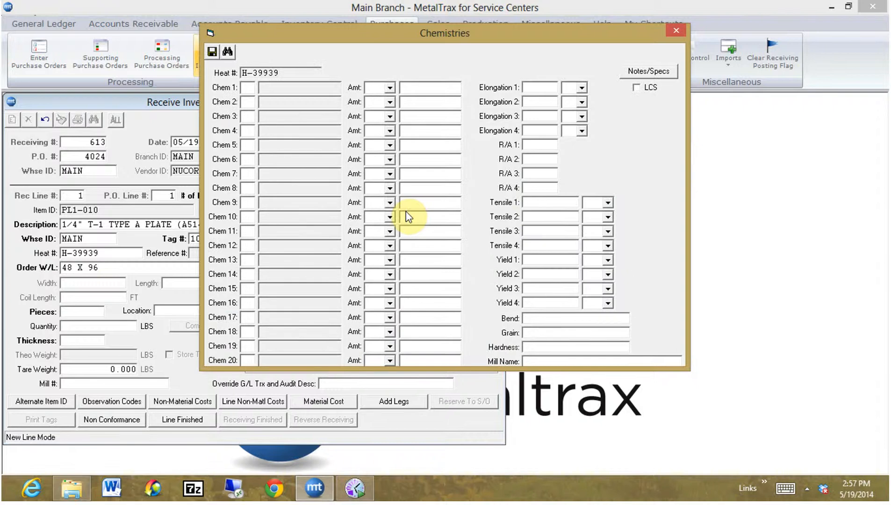
pyautogui.write('C')
pyautogui.press('Tab')
pyautogui.press('Tab')
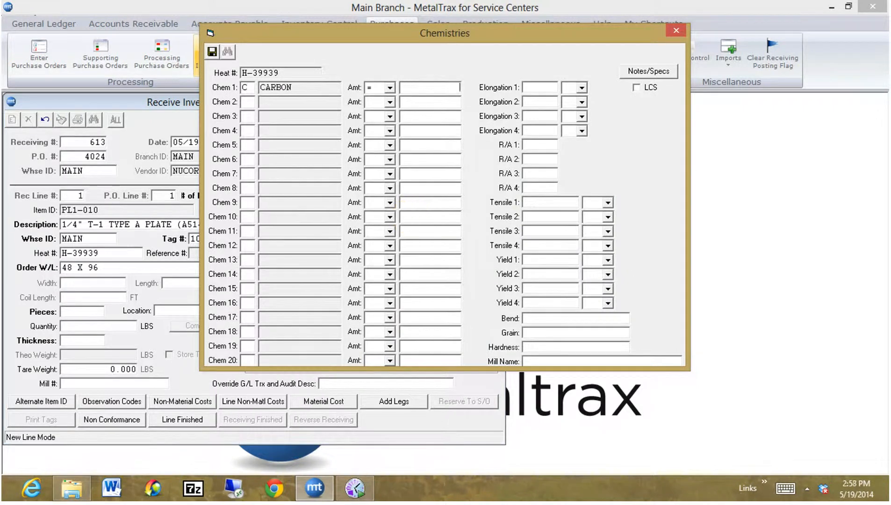
pyautogui.write('.18')
pyautogui.press('Tab')
pyautogui.write('Mg')
pyautogui.press('Tab')
pyautogui.press('Tab')
pyautogui.write('.16')
pyautogui.press('Tab')
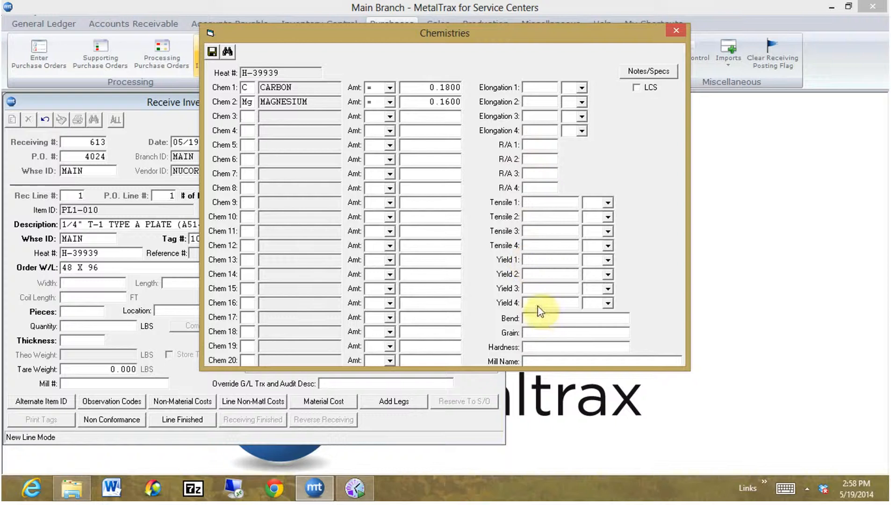
# View the chemistry notes and specifications form, then close the chemistry record without saving it.
pyautogui.click(661, 71)
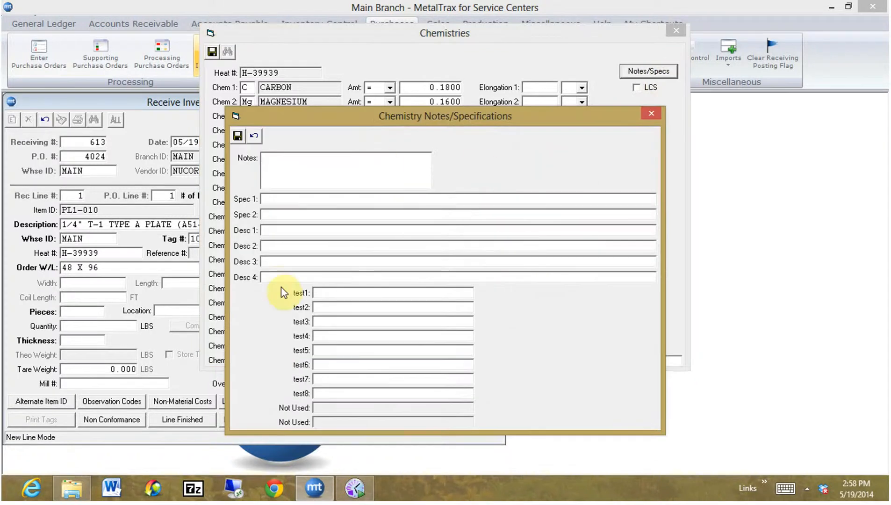
pyautogui.click(238, 136)
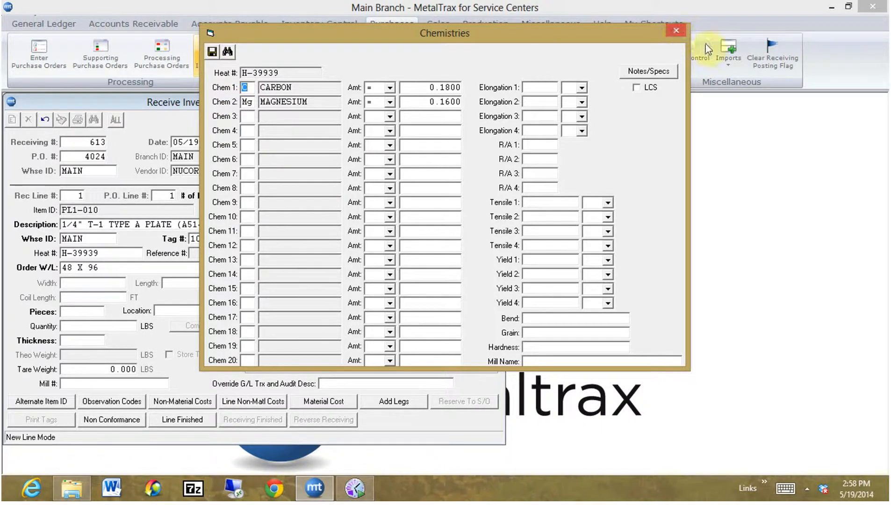
pyautogui.click(678, 31)
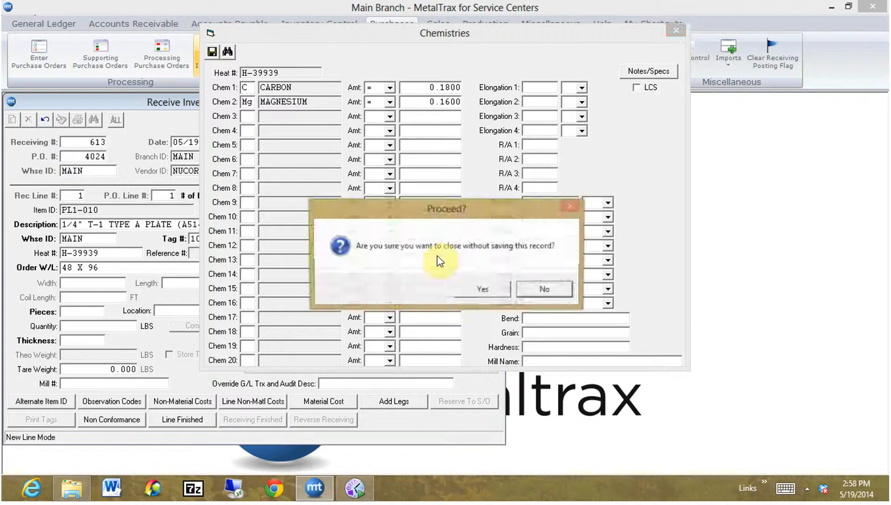
pyautogui.click(473, 291)
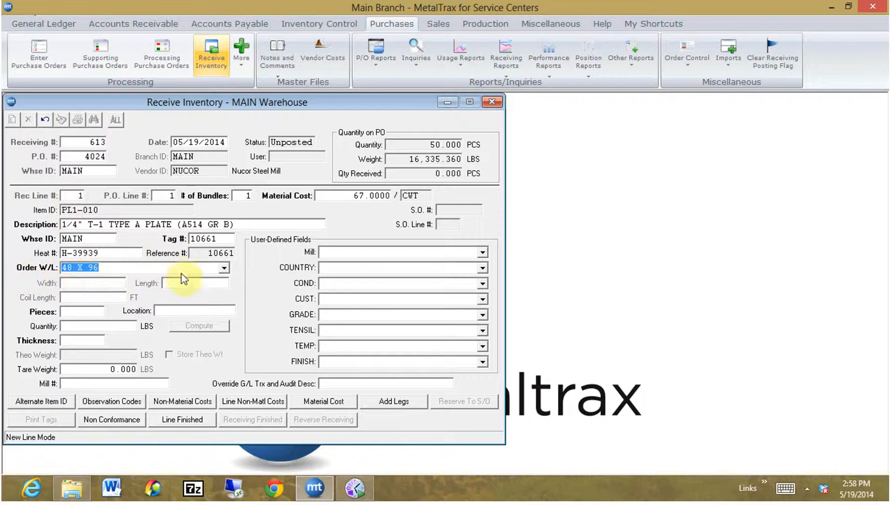
# Receive 51 pieces of the 48 X 96 size into warehouse location A2.
pyautogui.click(227, 274)
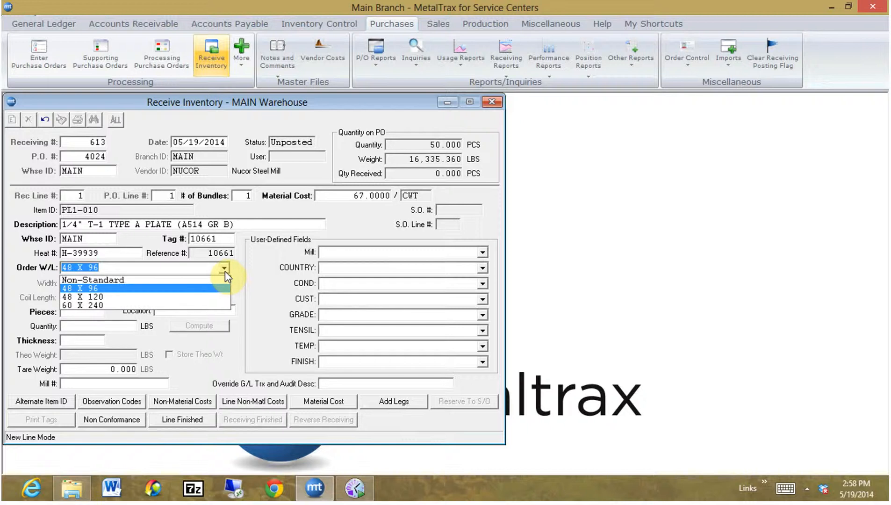
pyautogui.click(176, 293)
pyautogui.press('Tab')
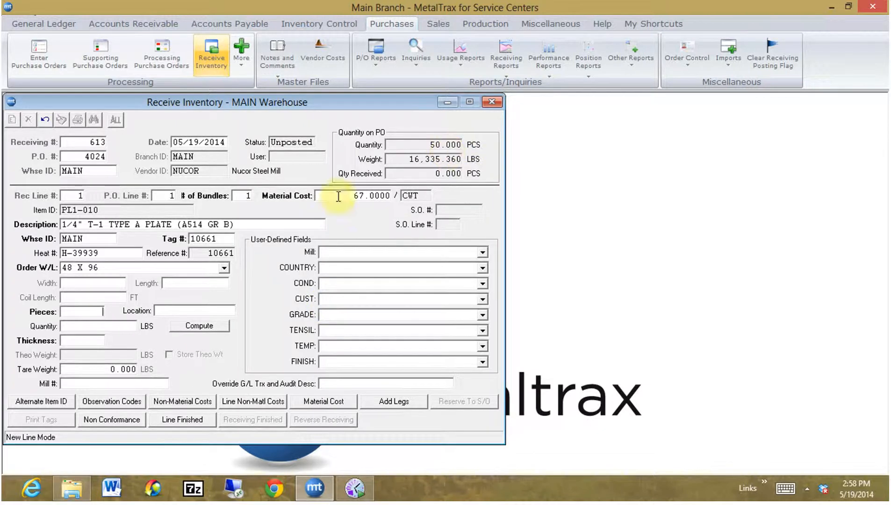
pyautogui.write('51')
pyautogui.press('Tab')
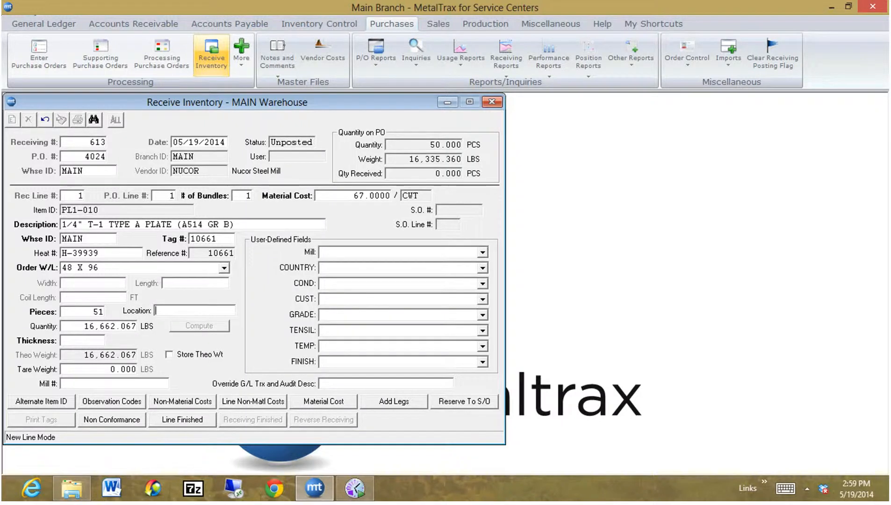
pyautogui.click(93, 119)
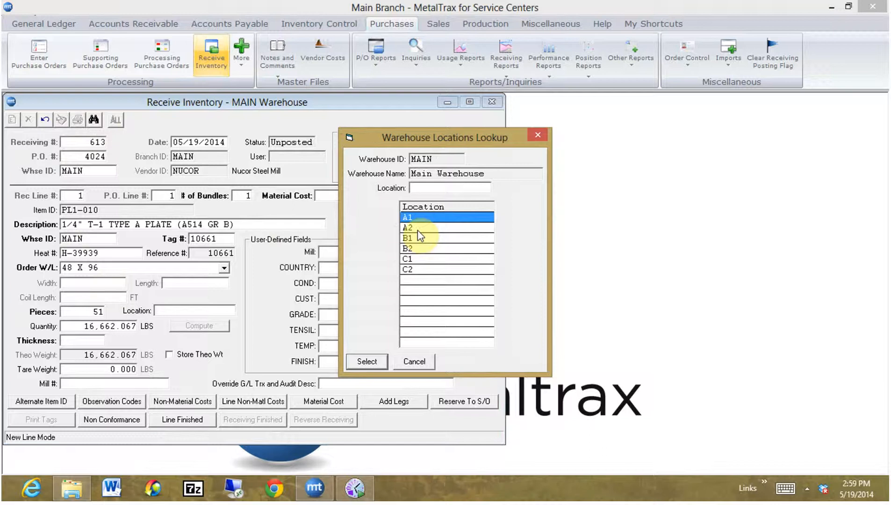
pyautogui.doubleClick(419, 229)
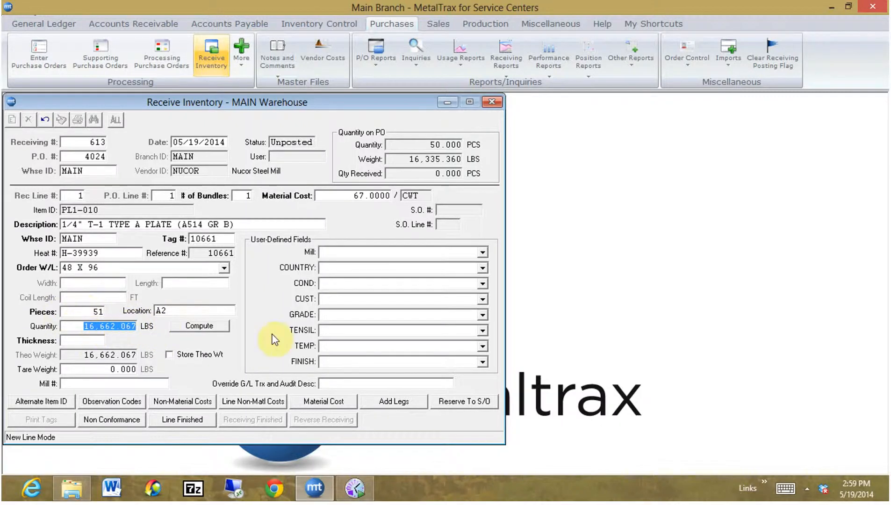
# Set the line's received quantity to 16,689 LBS and its thickness to 0.25.
pyautogui.write('16')
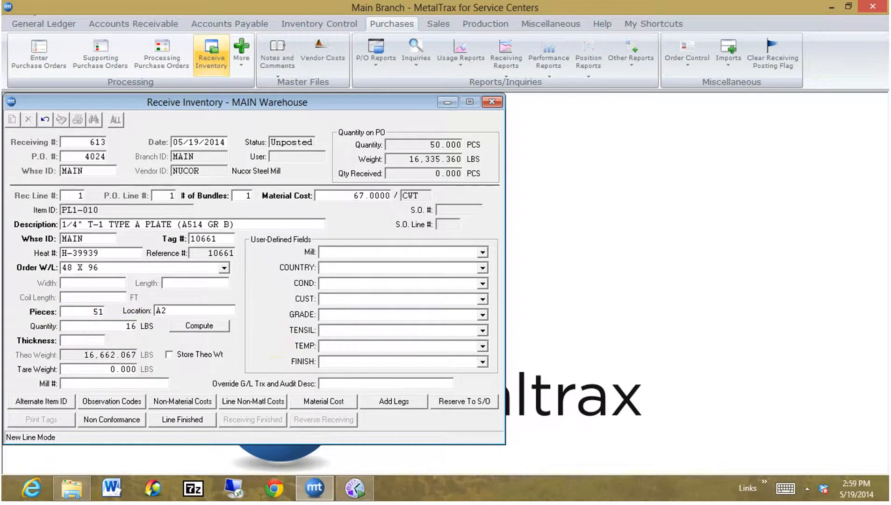
pyautogui.write('689')
pyautogui.press('Tab')
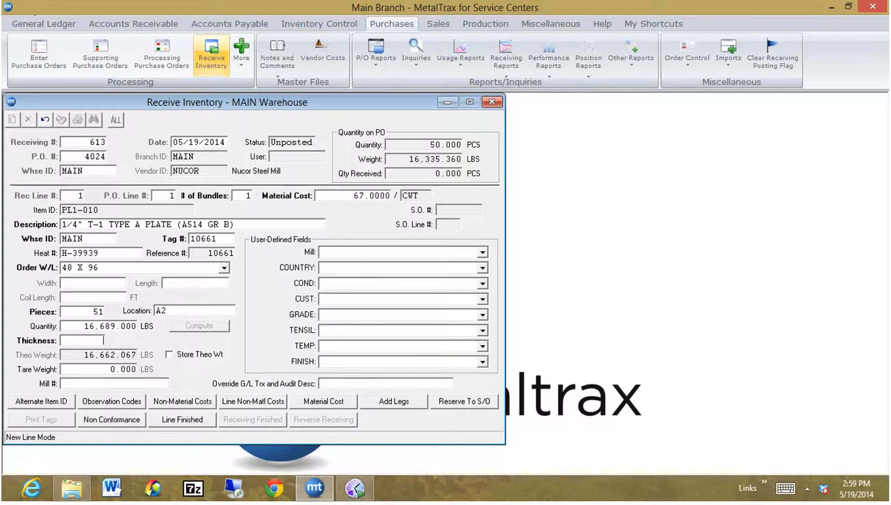
pyautogui.write('.25')
pyautogui.press('Tab')
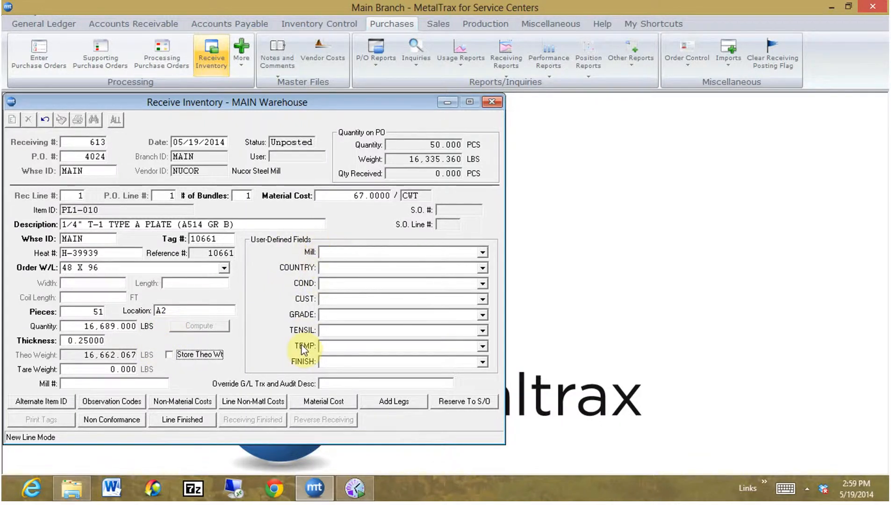
# Set the user-defined mill to NUCOR and the country to UNITED STATES.
pyautogui.click(325, 252)
pyautogui.write('NUCOR')
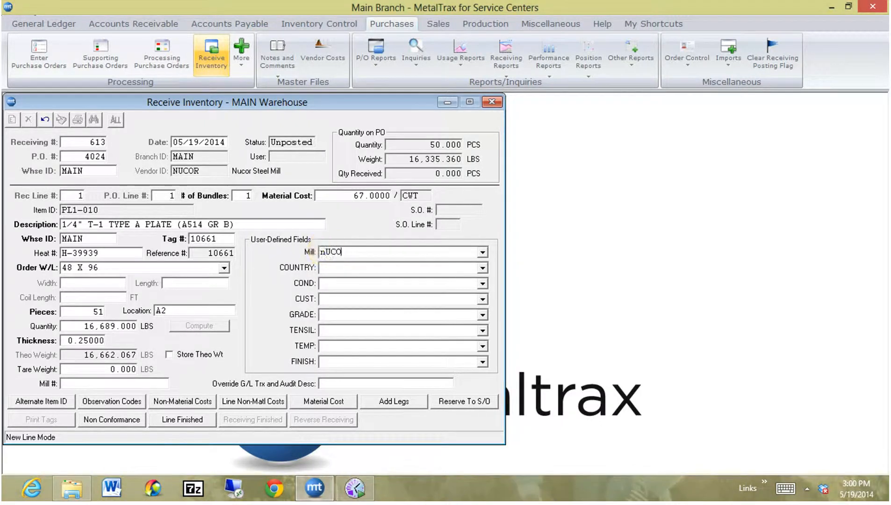
pyautogui.press('BackSpace')
pyautogui.press('BackSpace')
pyautogui.press('BackSpace')
pyautogui.press('BackSpace')
pyautogui.press('BackSpace')
pyautogui.write('NUCOR')
pyautogui.press('Tab')
pyautogui.write('UNITED STATES')
pyautogui.press('Tab')
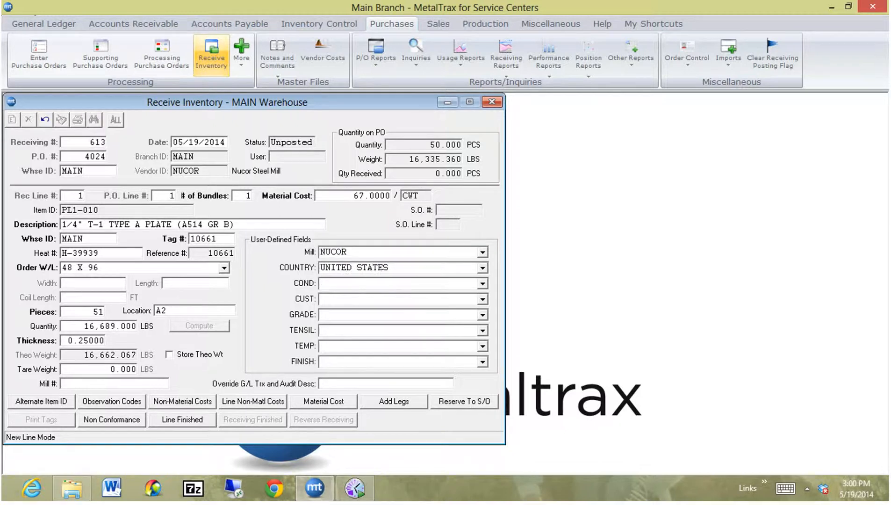
# Finish receiving line 1 and agree to save it with more than the ordered quantity.
pyautogui.press('Tab')
pyautogui.click(185, 422)
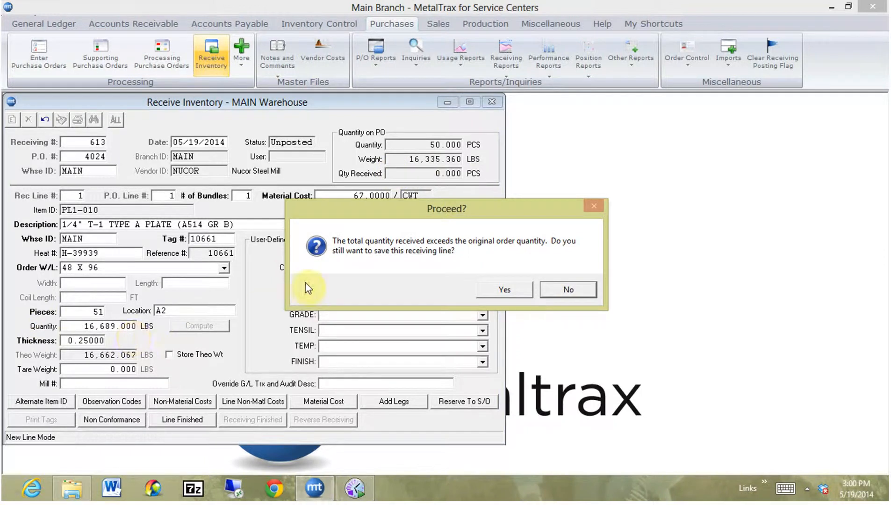
pyautogui.click(492, 287)
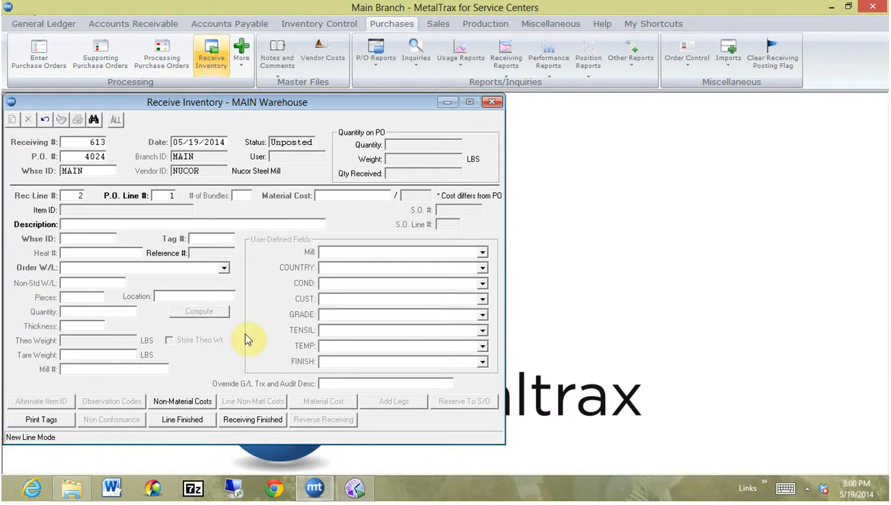
# Start receiving line 2 against P.O. line 1 with heat number G-393939 and decline entering a chemistry record.
pyautogui.press('Tab')
pyautogui.press('Tab')
pyautogui.press('Tab')
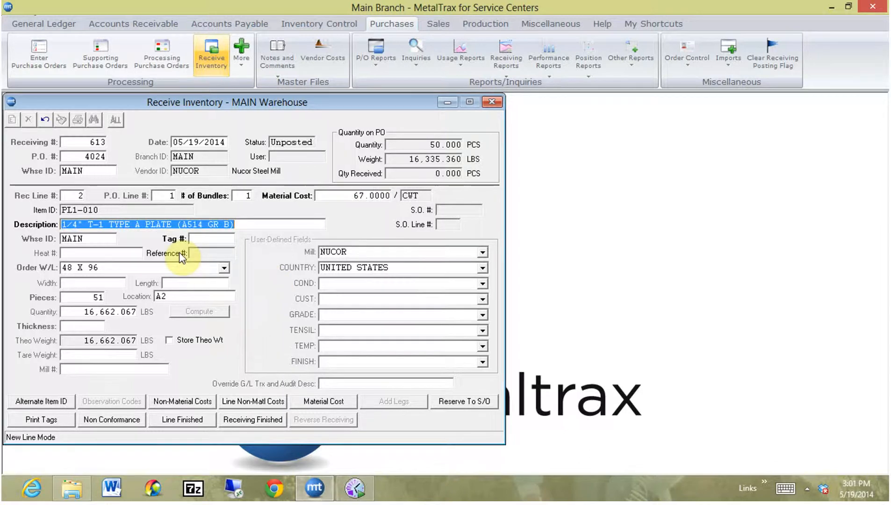
pyautogui.press('Tab')
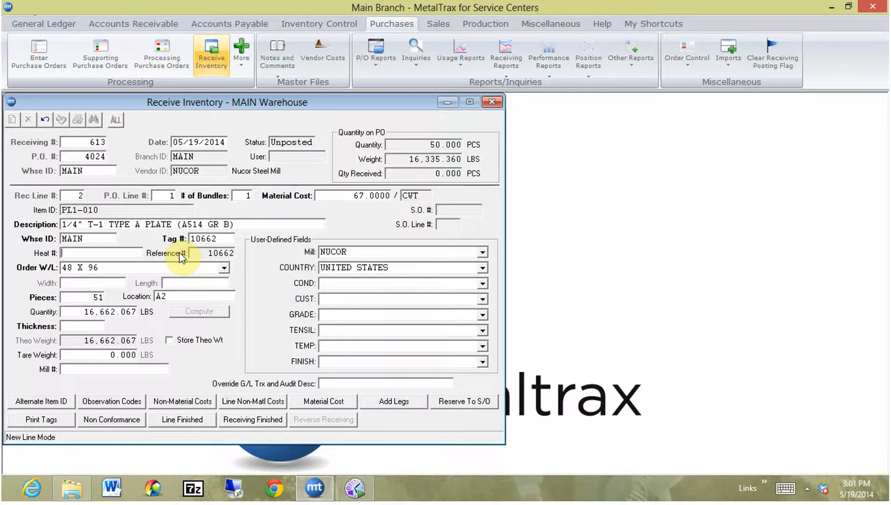
pyautogui.write('G-393939')
pyautogui.press('Tab')
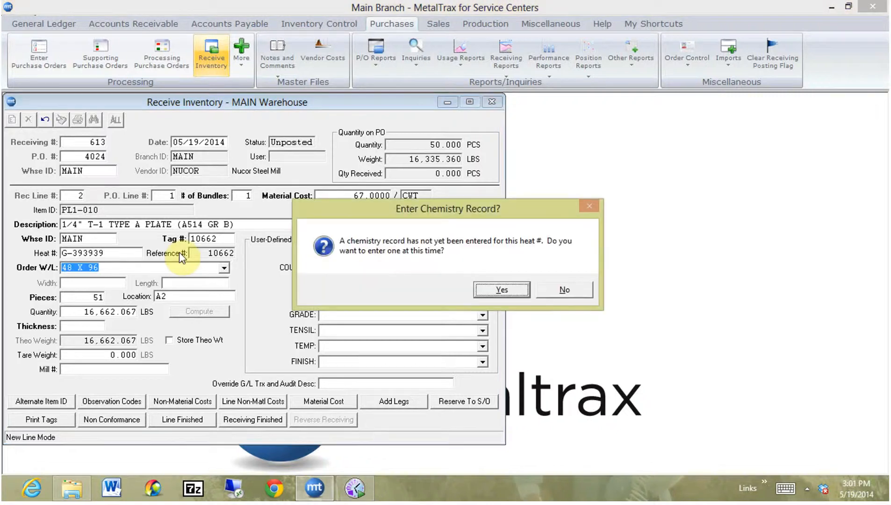
pyautogui.press('n')
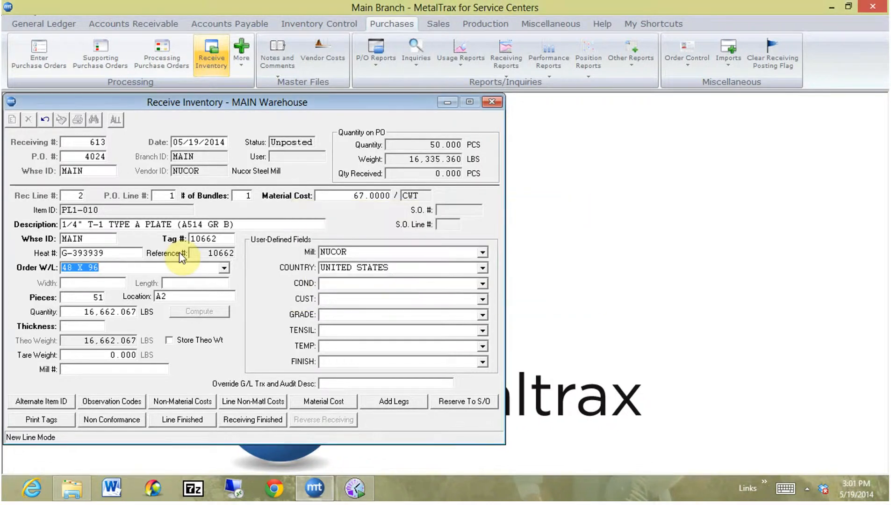
# Set the 48 X 96 line to 1 piece, keeping location A2 and the computed quantity, with thickness 0.25.
pyautogui.press('Tab')
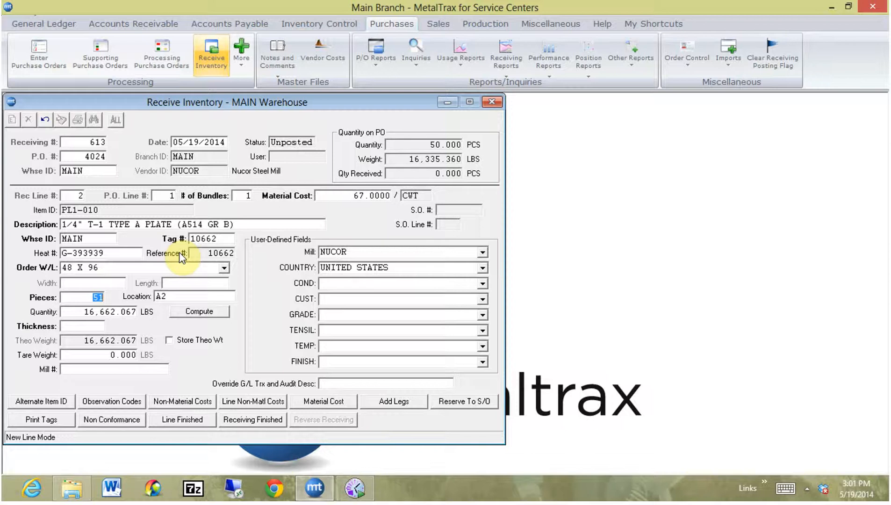
pyautogui.write('1')
pyautogui.press('Tab')
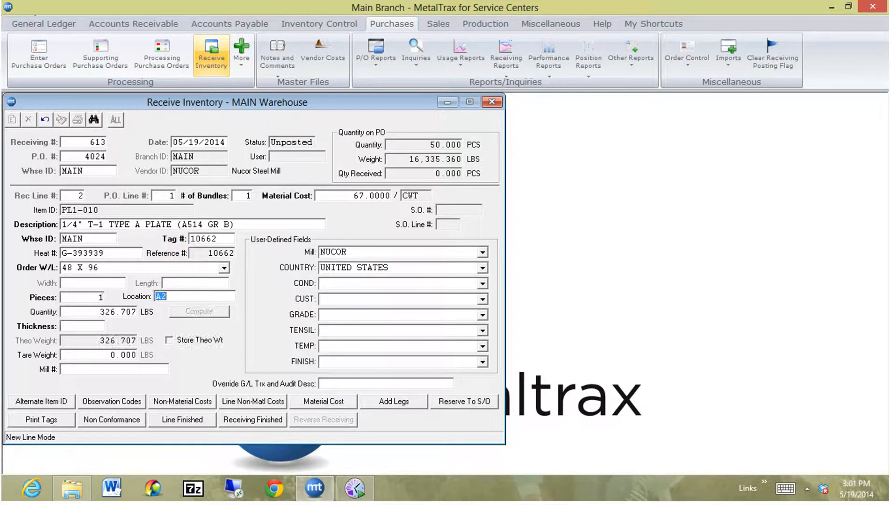
pyautogui.press('Tab')
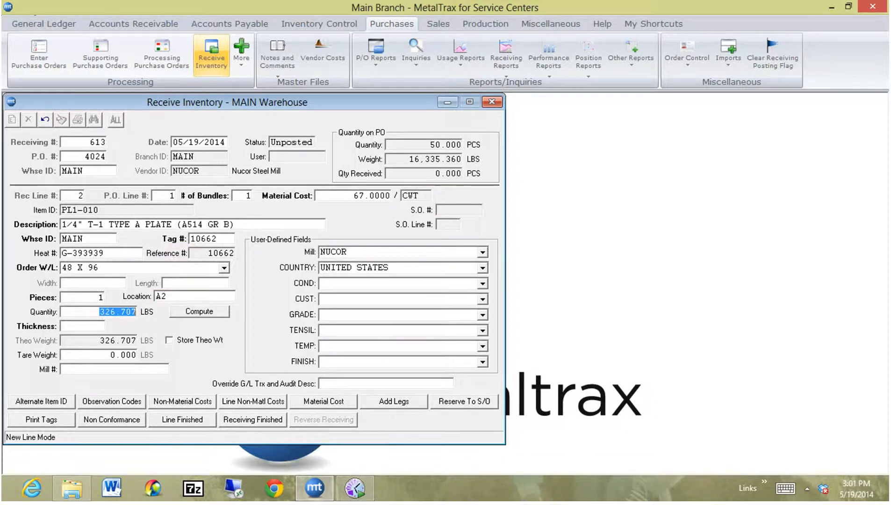
pyautogui.press('Tab')
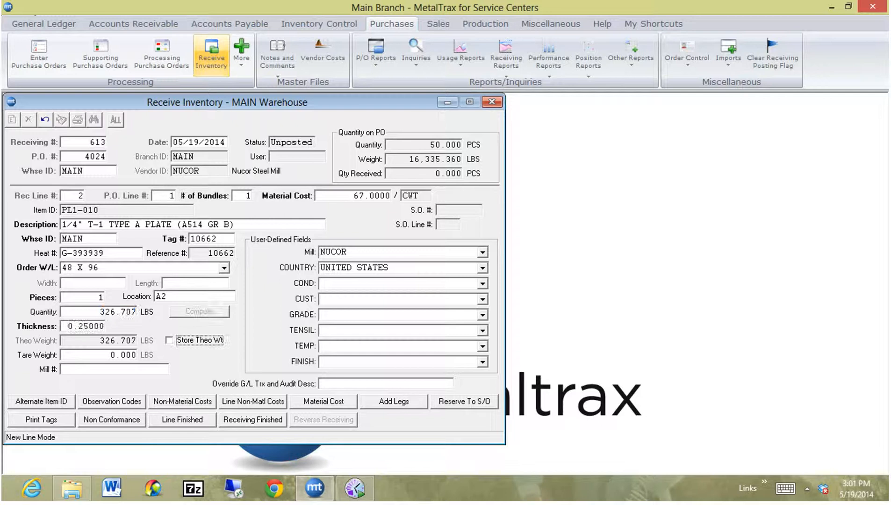
# Record a nonconformance for this line with 1 piece rejected and the description "PIECE WAS BENT AND DAMAGED.".
pyautogui.click(108, 421)
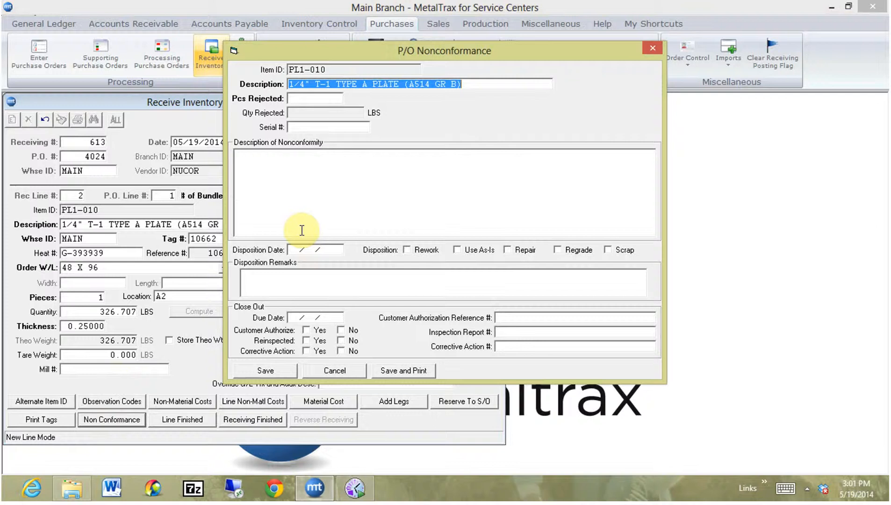
pyautogui.click(324, 101)
pyautogui.write('1')
pyautogui.press('Tab')
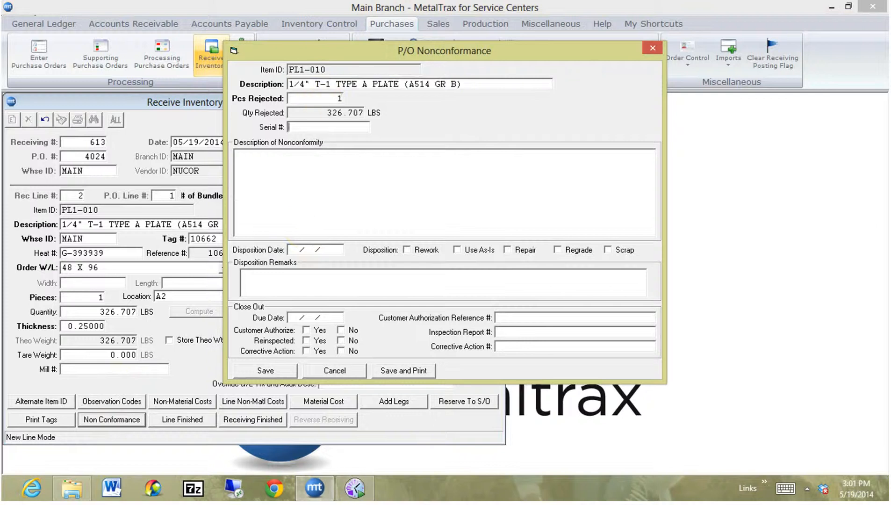
pyautogui.write('PIECE WAS BENT AND DAMAGED.')
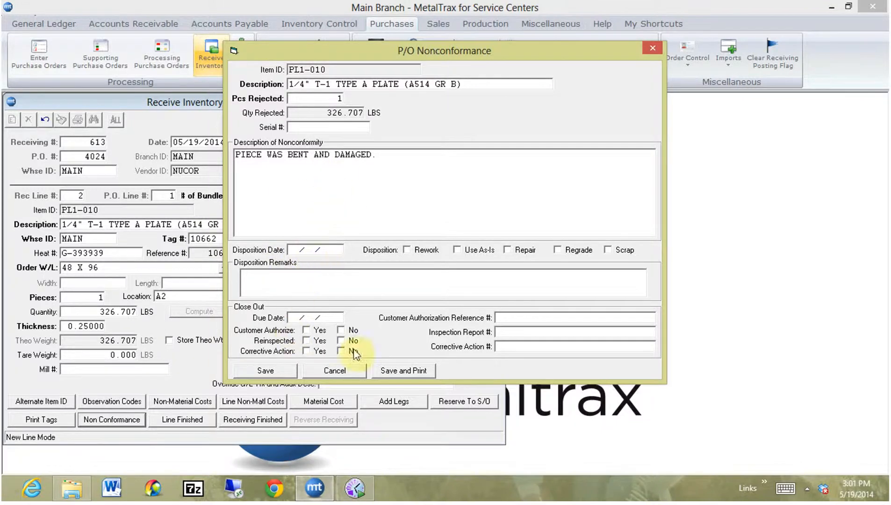
# Save and print the nonconformance report, view its e-mail form without sending, and return to the receiving.
pyautogui.click(403, 371)
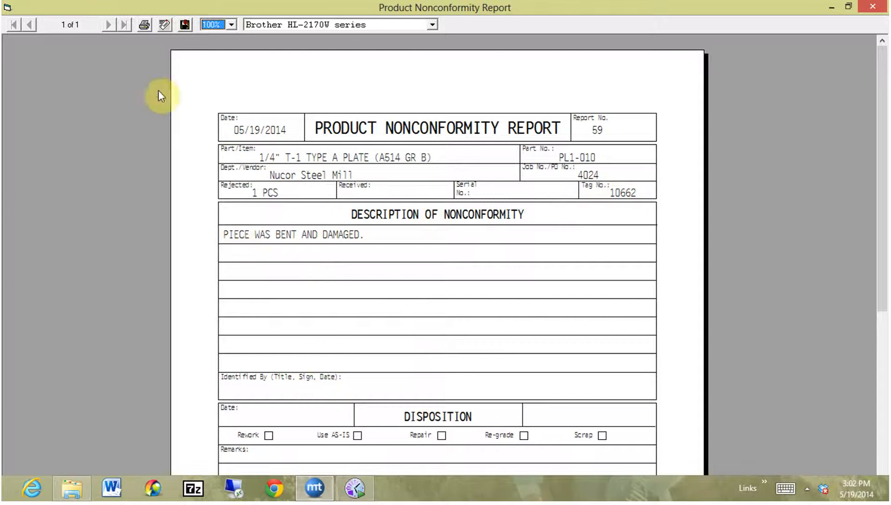
pyautogui.click(165, 25)
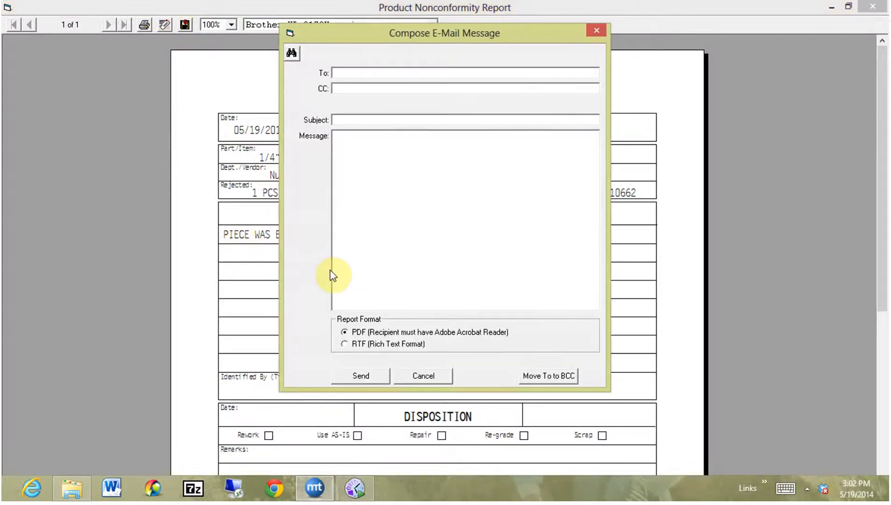
pyautogui.click(599, 30)
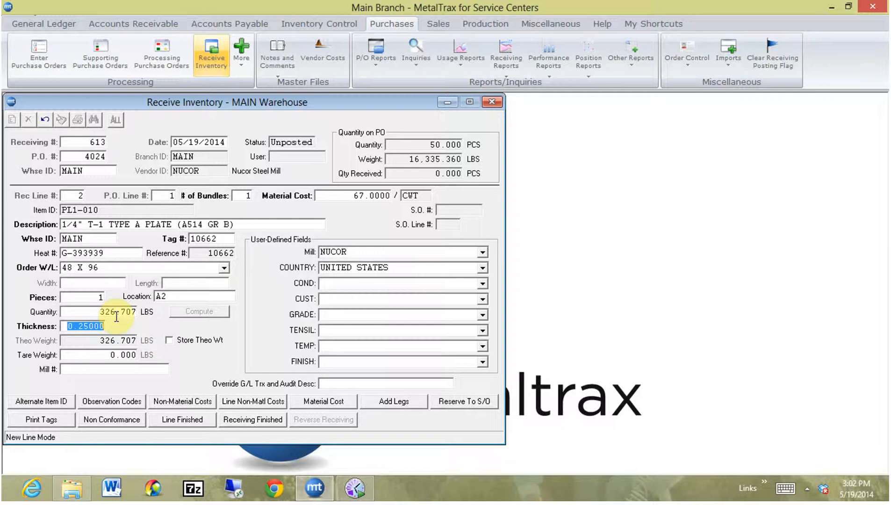
# Finish receiving line 2, agreeing to close the P.O. line and to save despite exceeding the ordered quantity.
pyautogui.click(166, 422)
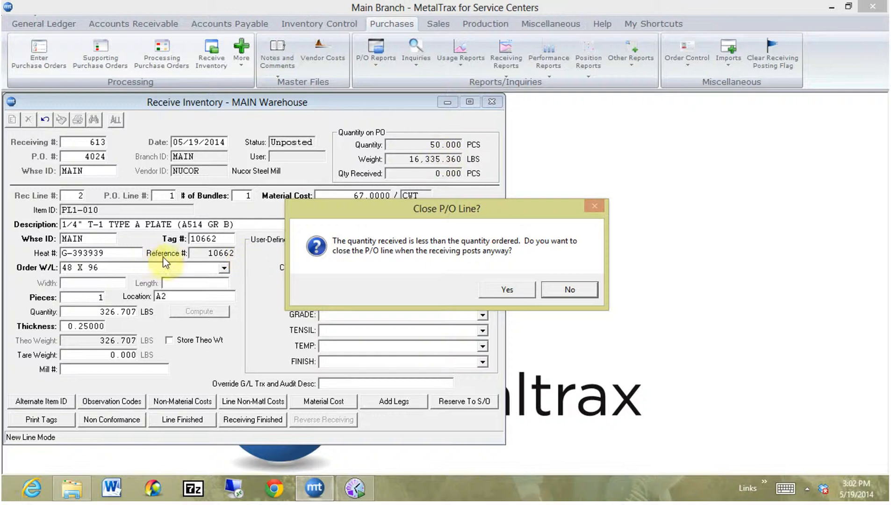
pyautogui.click(521, 298)
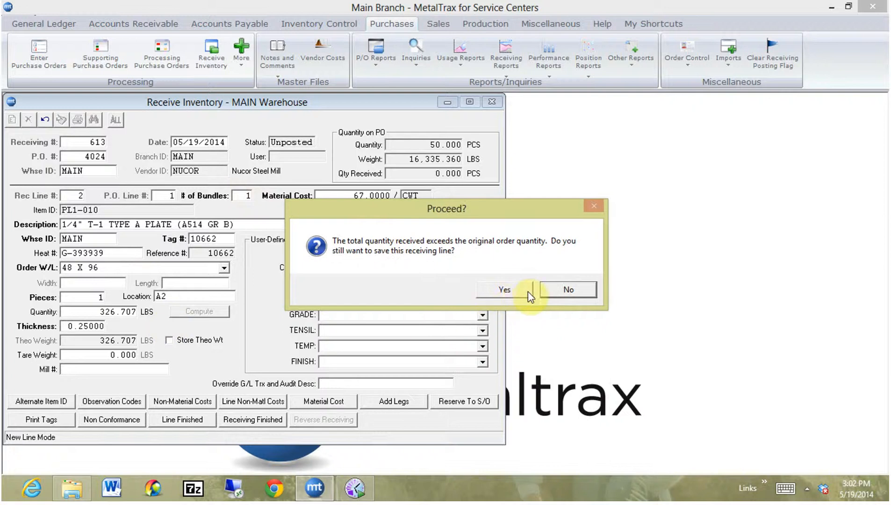
pyautogui.click(510, 290)
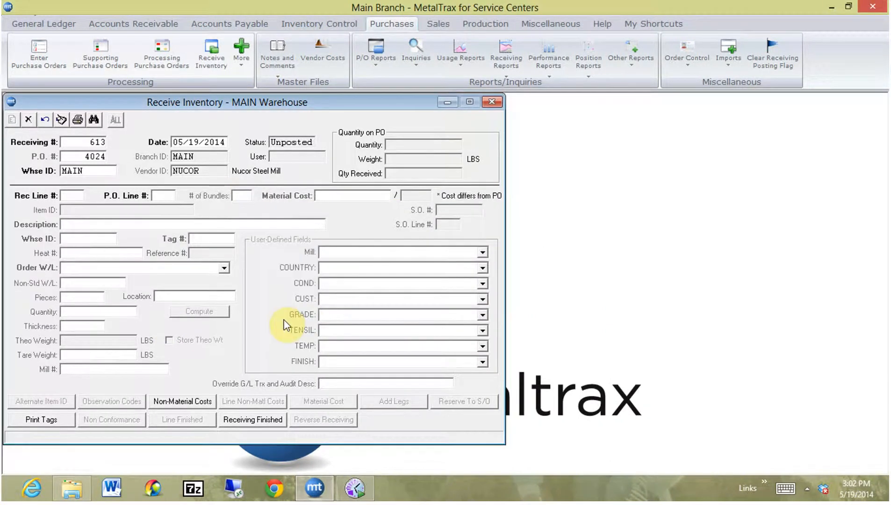
# Start receiving line 3 against P.O. line 2 and enter 100 pieces of the 20' angle.
pyautogui.press('Tab')
pyautogui.write('2')
pyautogui.press('Tab')
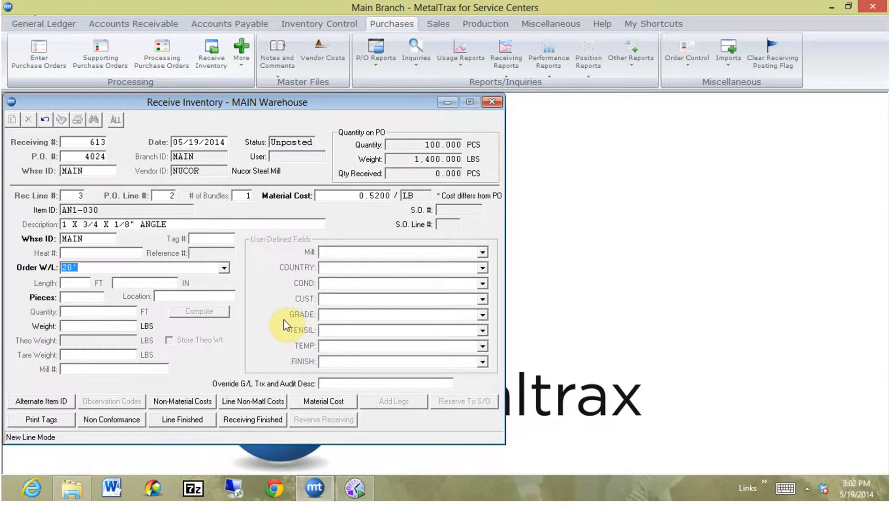
pyautogui.press('Tab')
pyautogui.write('100')
pyautogui.press('Tab')
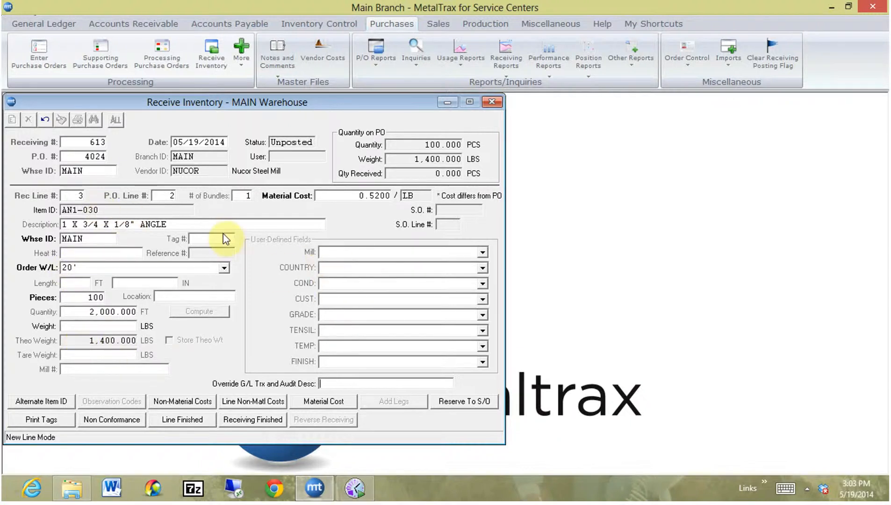
# Examine the order-level and line-level non-material costs, and check for open sales orders to reserve the angle to.
pyautogui.click(192, 402)
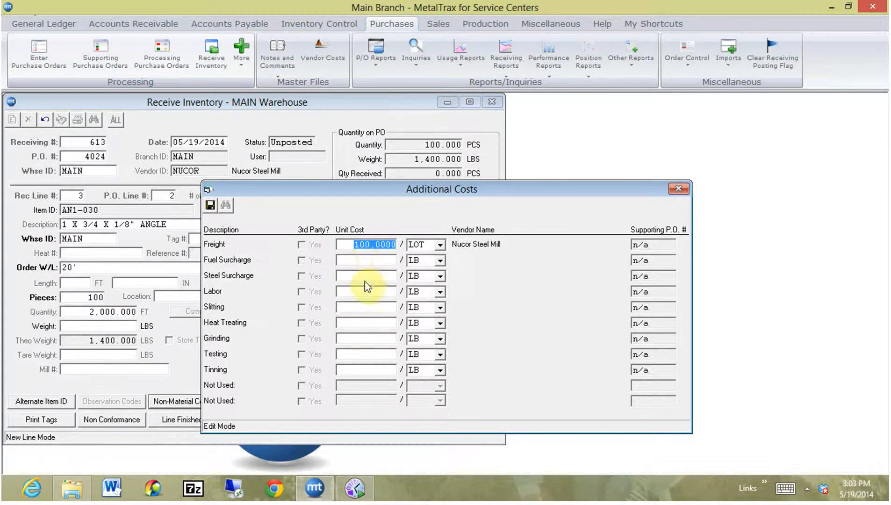
pyautogui.click(679, 189)
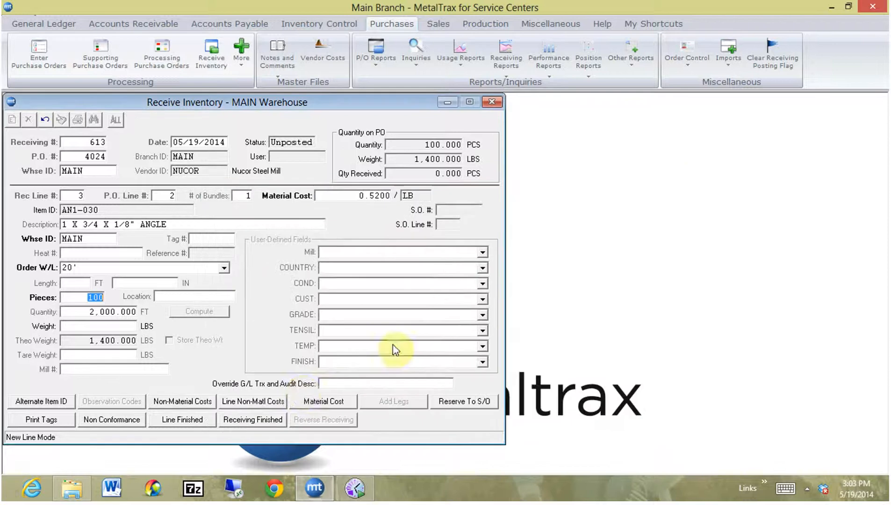
pyautogui.click(256, 403)
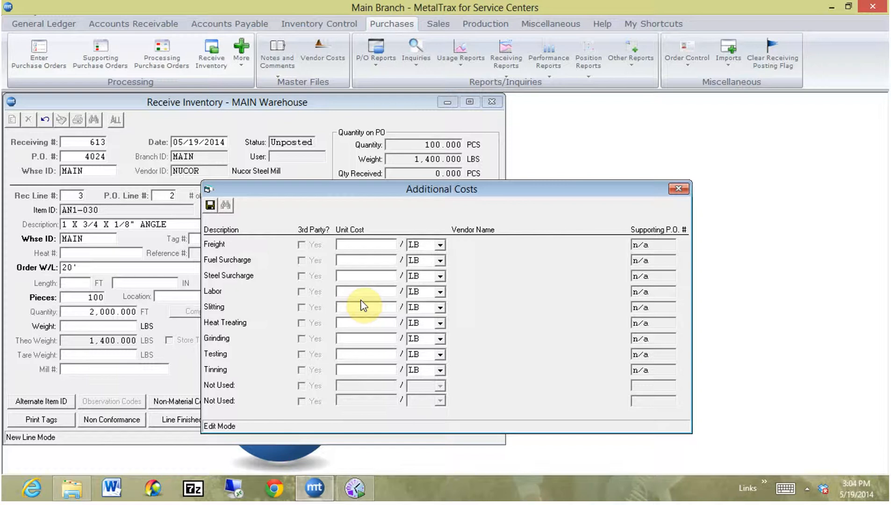
pyautogui.click(679, 189)
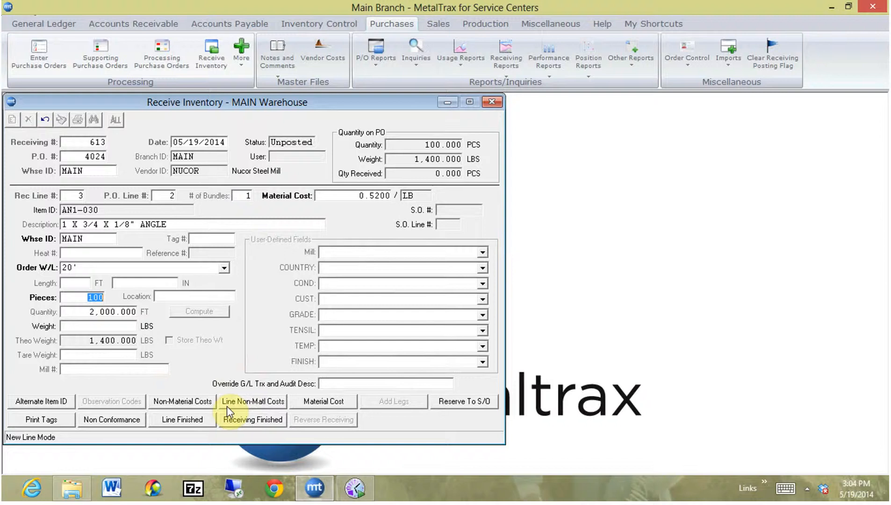
pyautogui.click(455, 403)
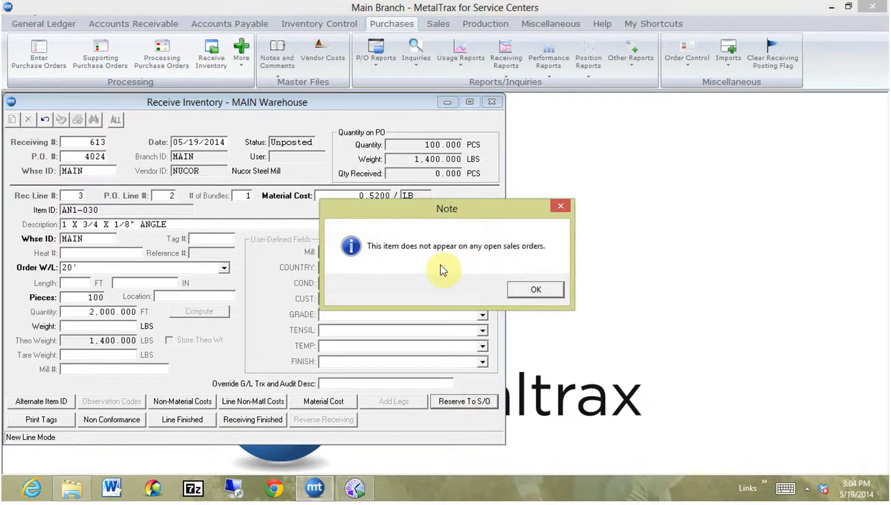
pyautogui.click(534, 291)
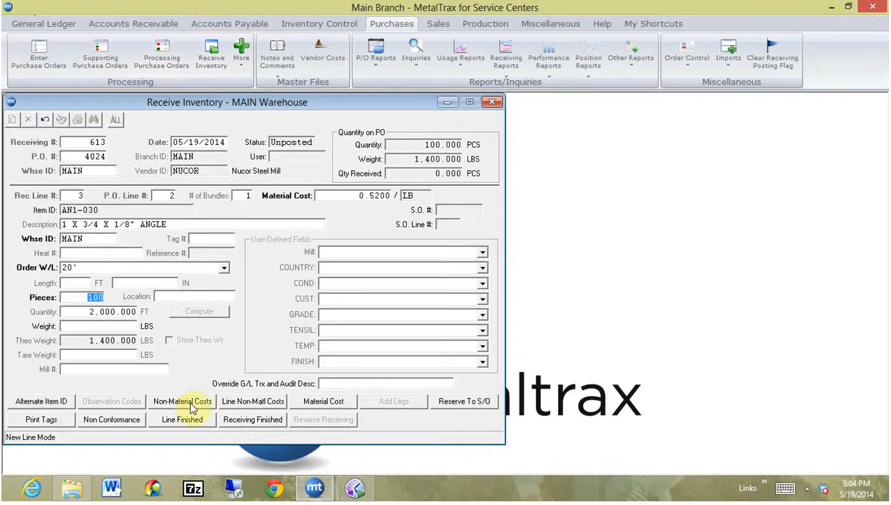
# Finish the angle's receiving line and generate the Unposted Inventory Receivings report for the current receiving.
pyautogui.click(183, 421)
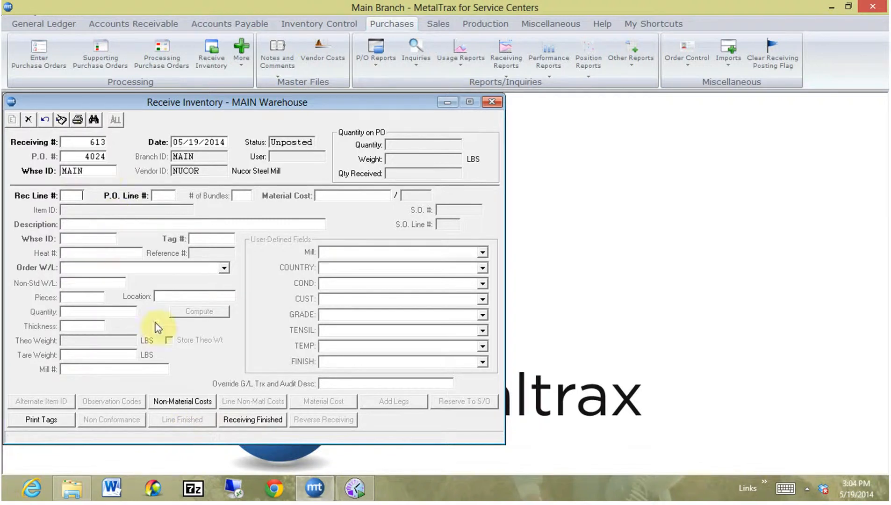
pyautogui.click(77, 119)
pyautogui.click(322, 136)
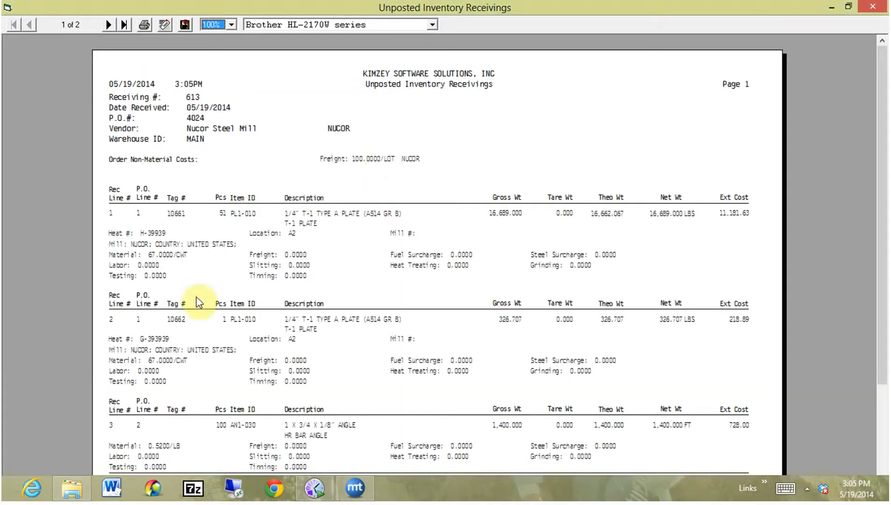
# Review both pages of the Unposted Inventory Receivings report at 150% and close it.
pyautogui.press('Down')
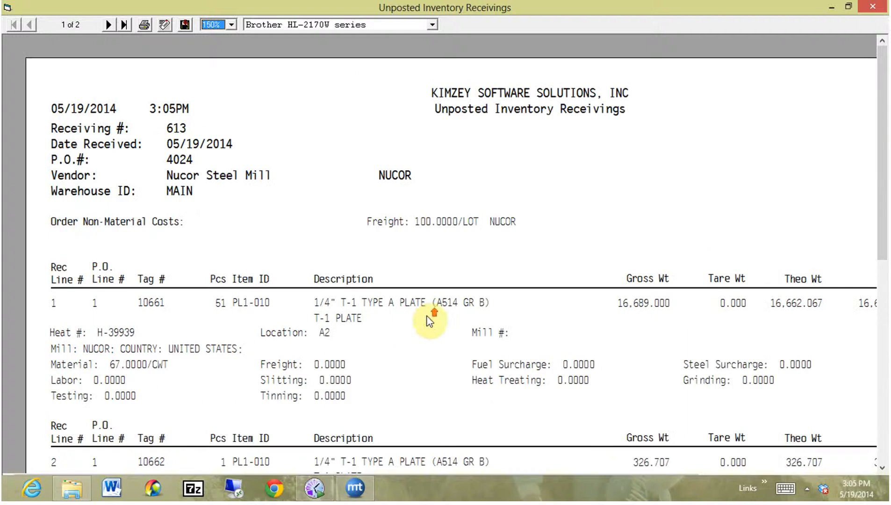
pyautogui.moveTo(884, 165)
pyautogui.mouseDown()
pyautogui.moveTo(884, 354)
pyautogui.moveTo(873, 161)
pyautogui.mouseUp()
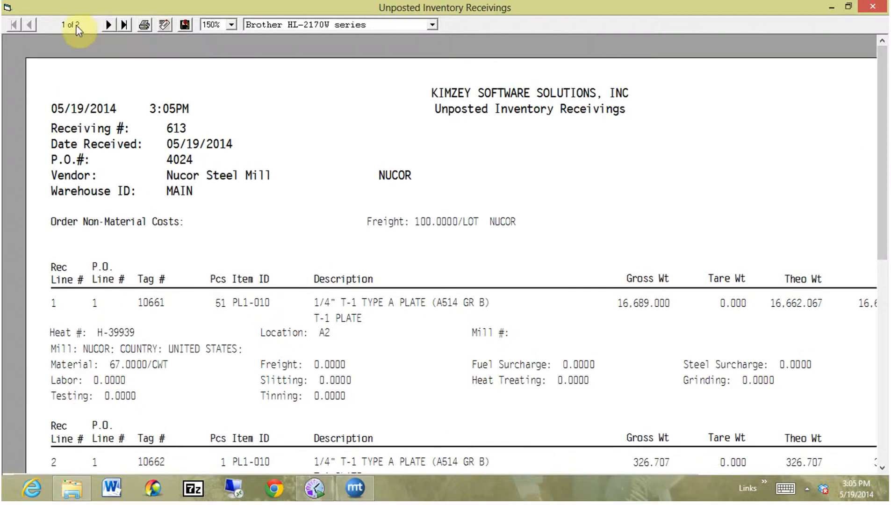
pyautogui.click(109, 25)
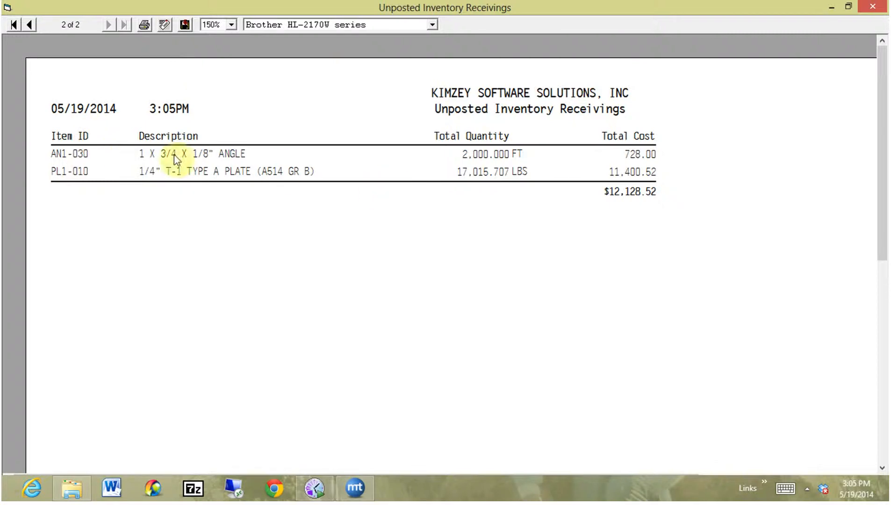
pyautogui.click(871, 5)
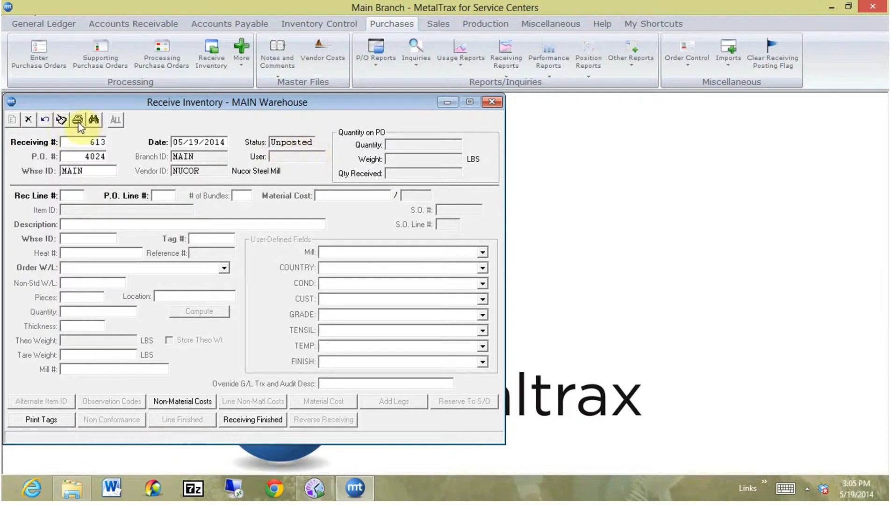
# Post the current receiving to inventory and acknowledge the completion note.
pyautogui.click(62, 120)
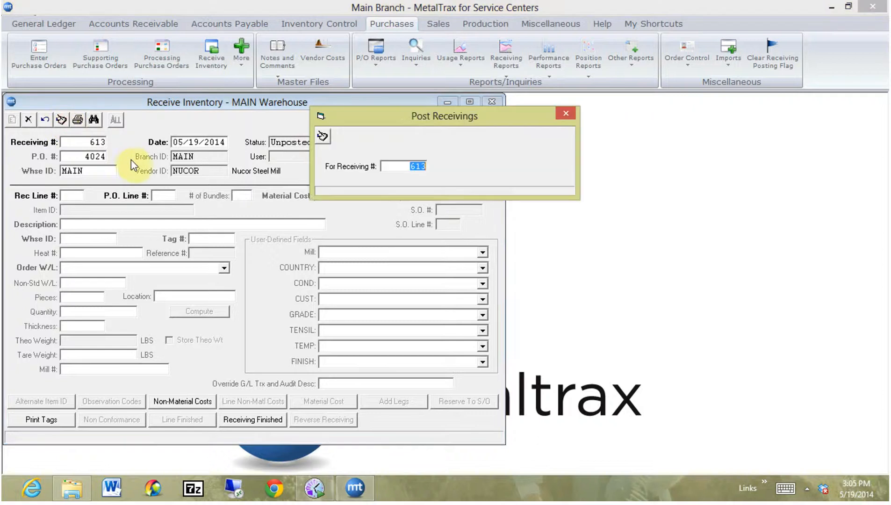
pyautogui.click(323, 136)
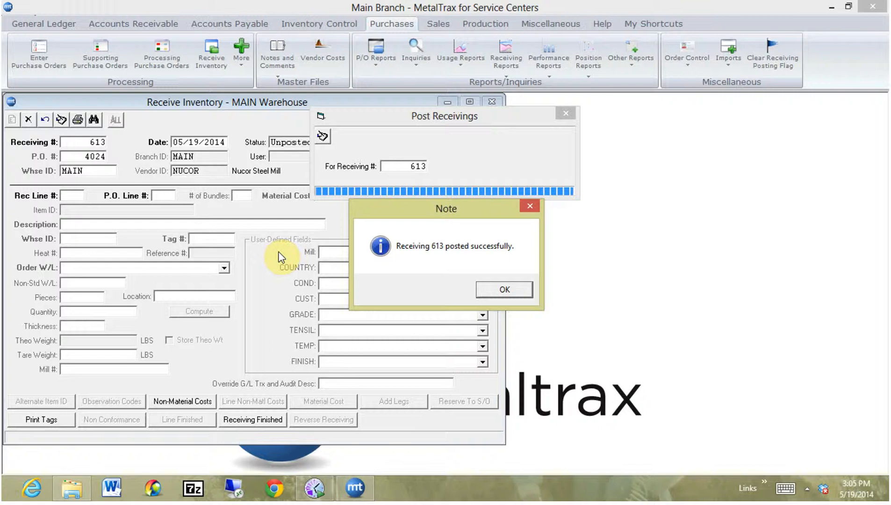
pyautogui.click(520, 292)
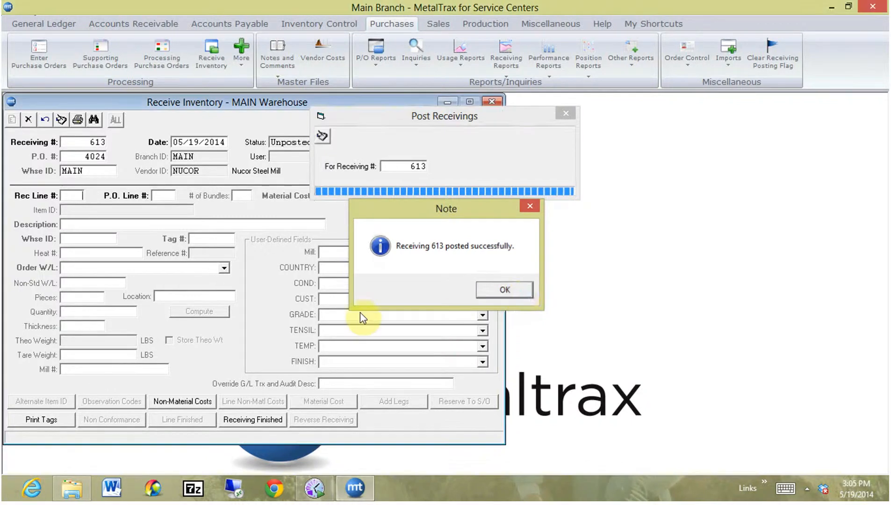